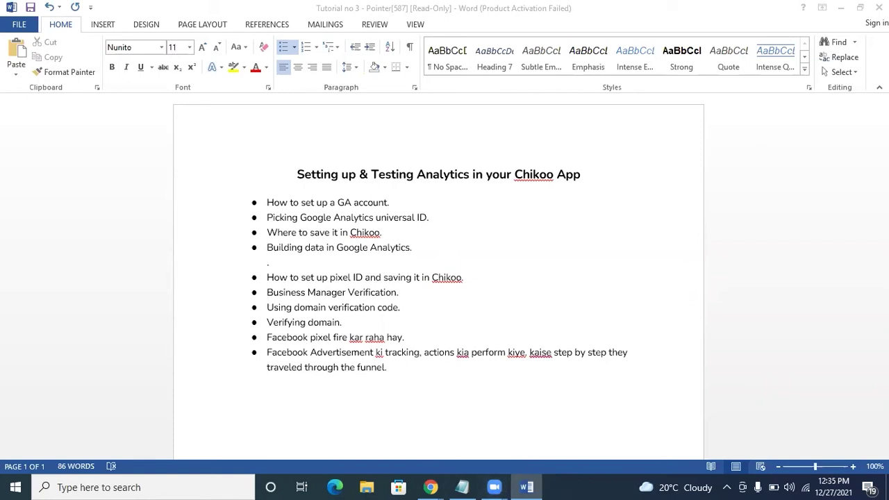
# Switch to Google Analytics, keep the T shirt account's details and data sharing settings, and continue to the property setup
pyautogui.click(842, 9)
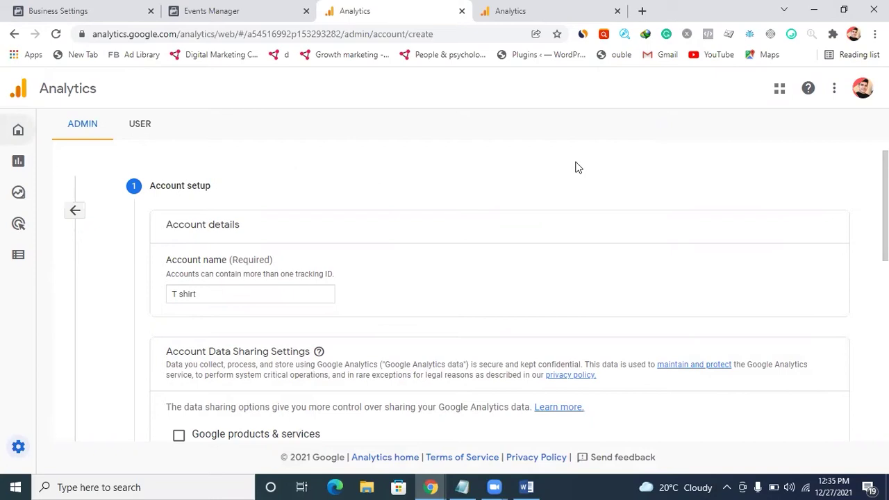
pyautogui.scroll(-2, 256, 179)
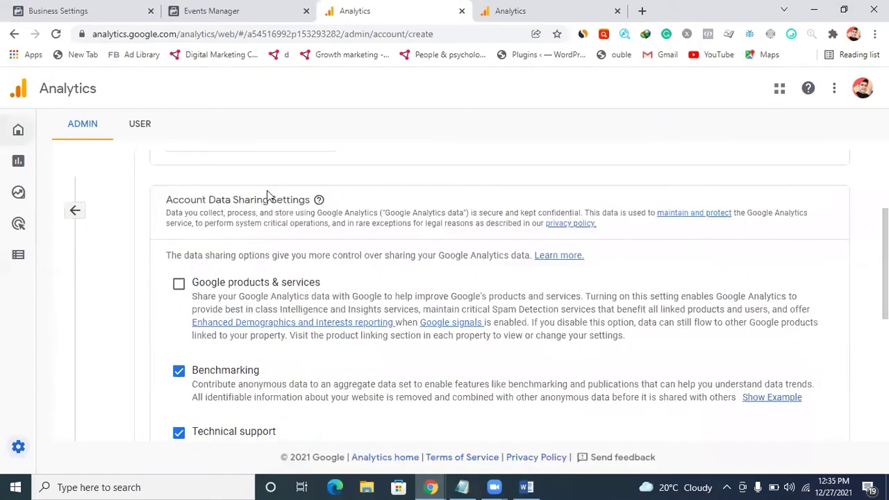
pyautogui.scroll(2, 267, 202)
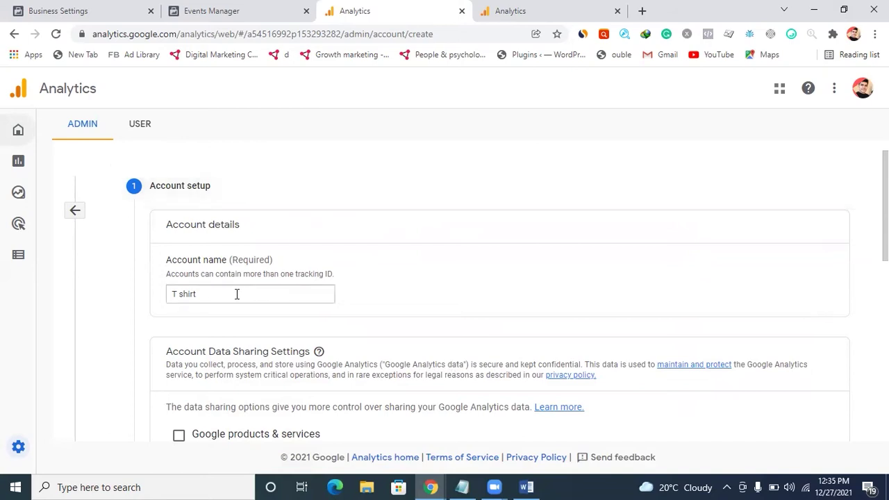
pyautogui.scroll(-3, 238, 291)
pyautogui.scroll(-2, 229, 236)
pyautogui.scroll(-3, 229, 222)
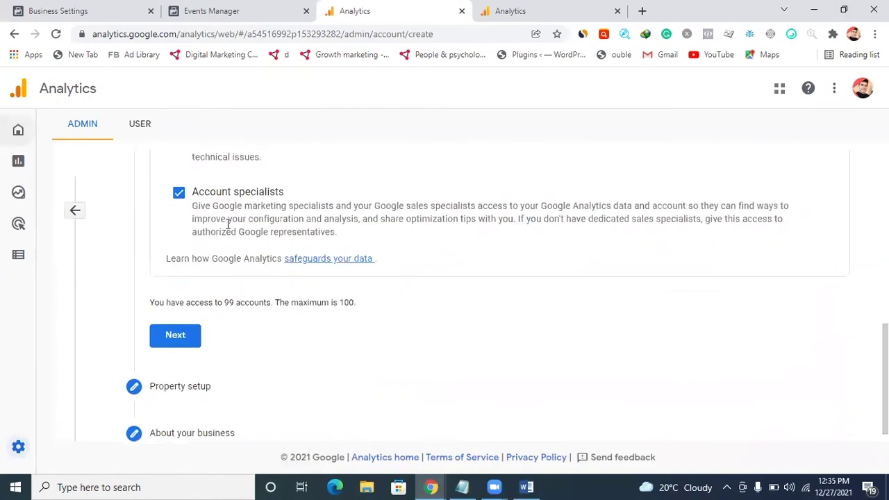
pyautogui.click(186, 331)
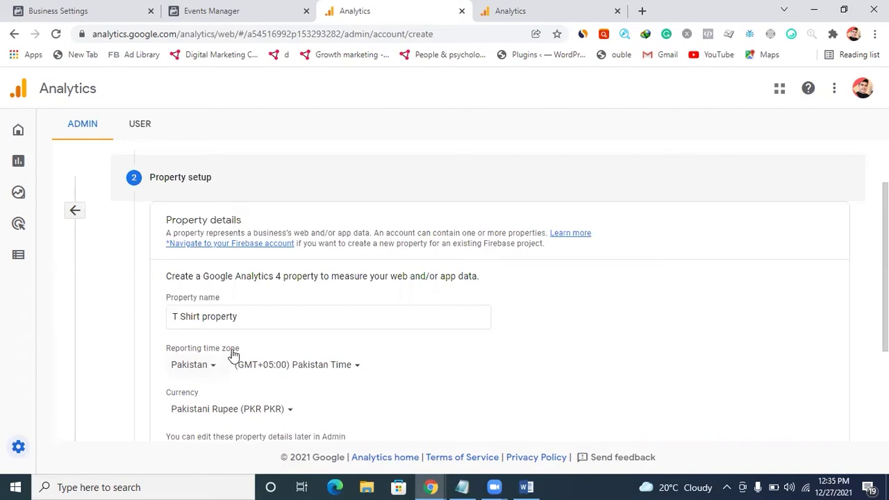
# Show the advanced options of the T Shirt property and enable creating a Universal Analytics property
pyautogui.scroll(-2, 241, 360)
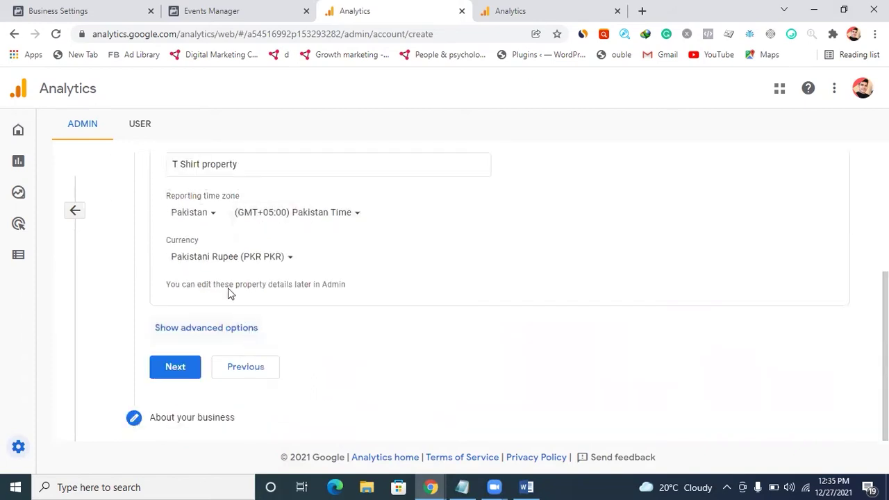
pyautogui.click(230, 332)
pyautogui.scroll(-2, 323, 345)
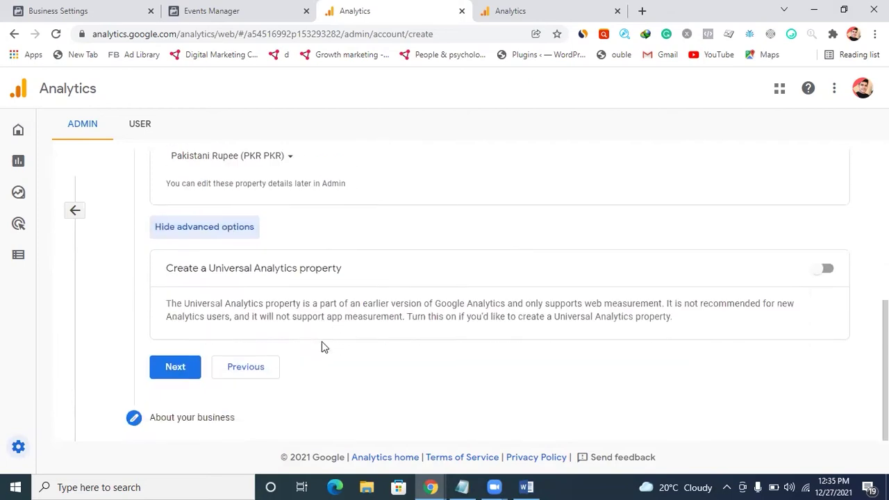
pyautogui.click(817, 271)
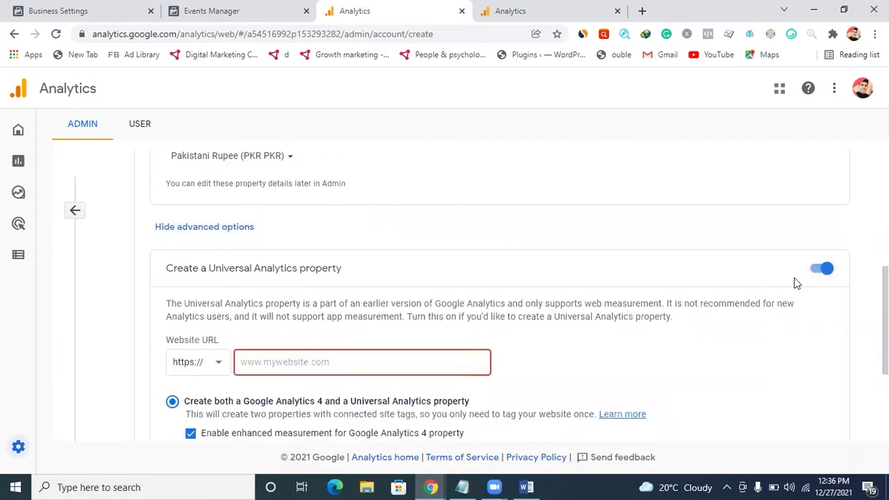
pyautogui.click(401, 366)
pyautogui.press('Escape')
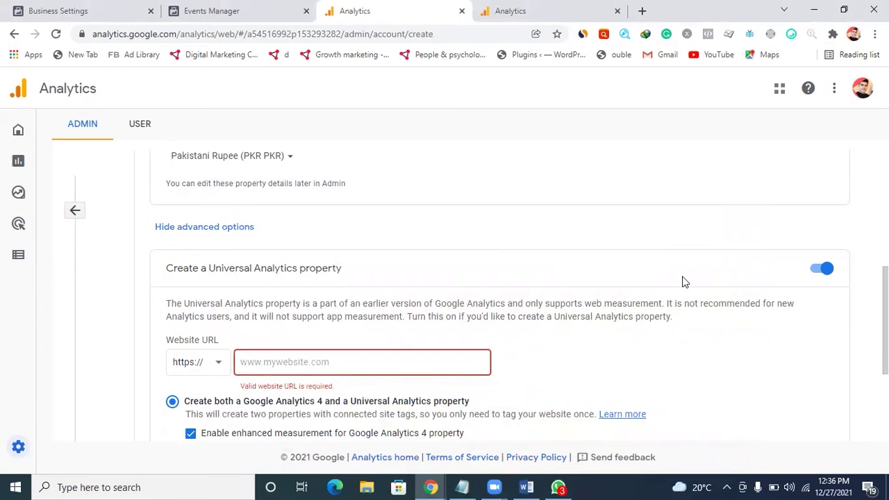
pyautogui.write('https://jawahraatpk.chikoo.app/')
pyautogui.scroll(-3, 667, 280)
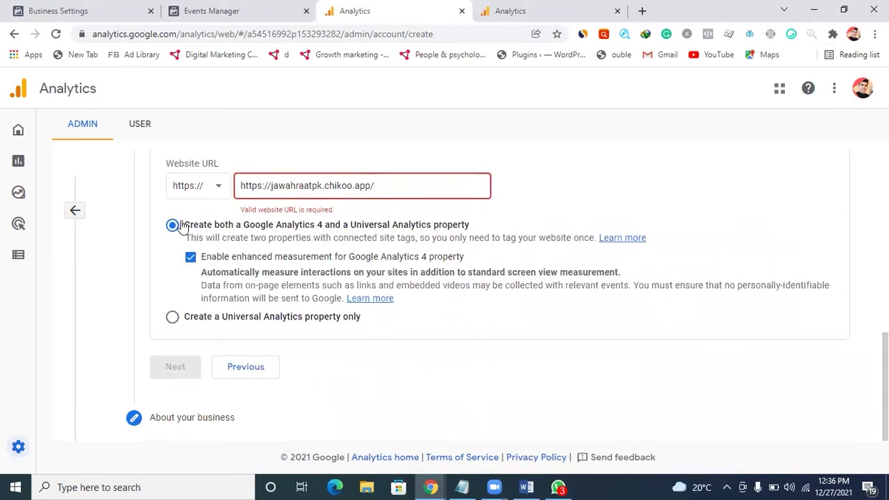
pyautogui.click(174, 322)
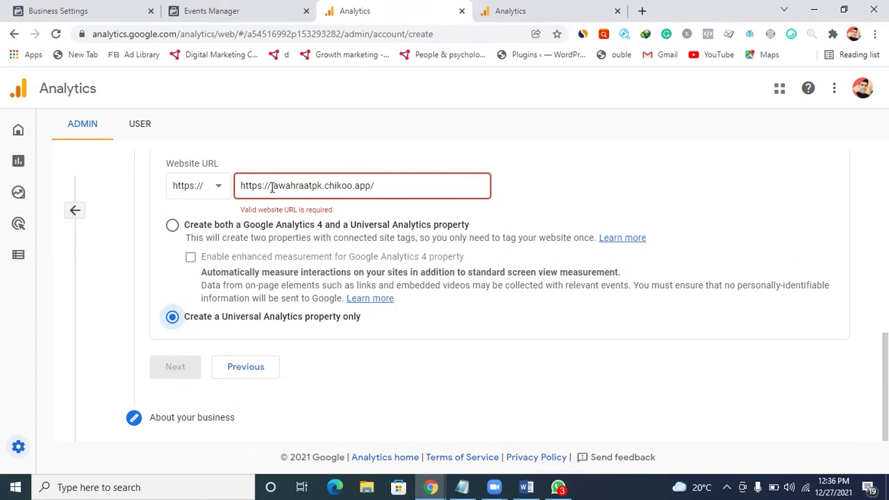
pyautogui.moveTo(272, 185); pyautogui.dragTo(241, 185)
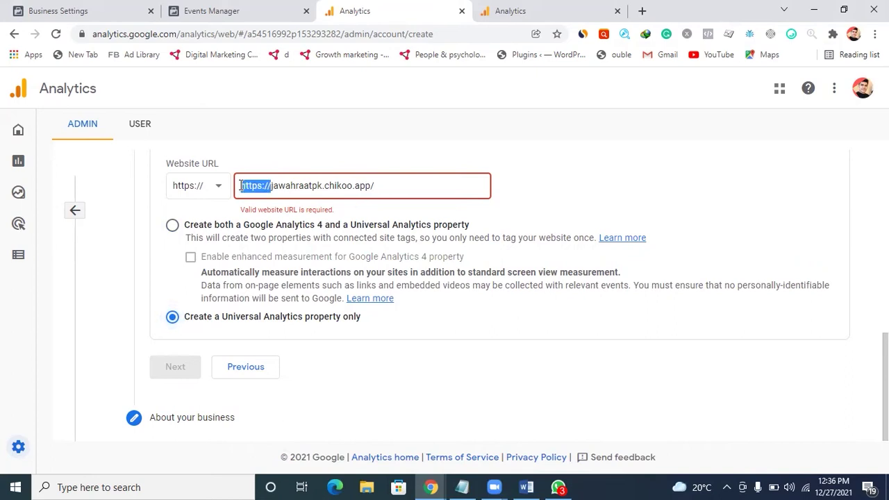
pyautogui.press('BackSpace')
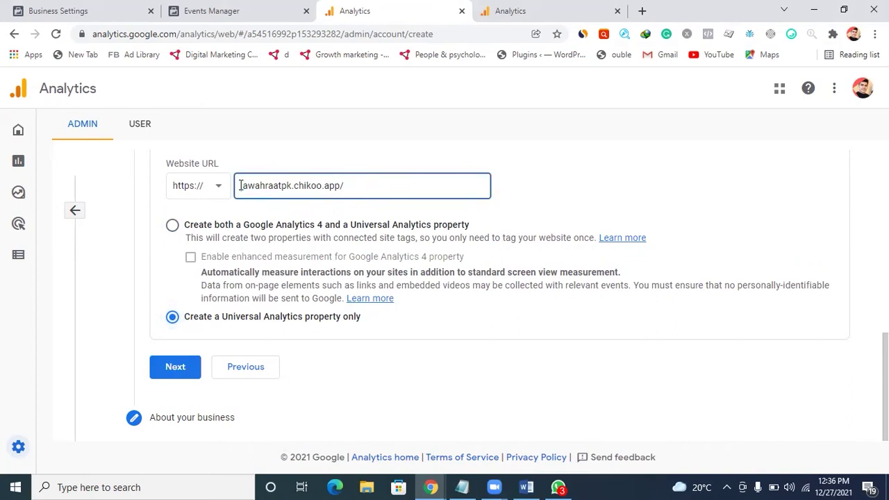
pyautogui.click(183, 366)
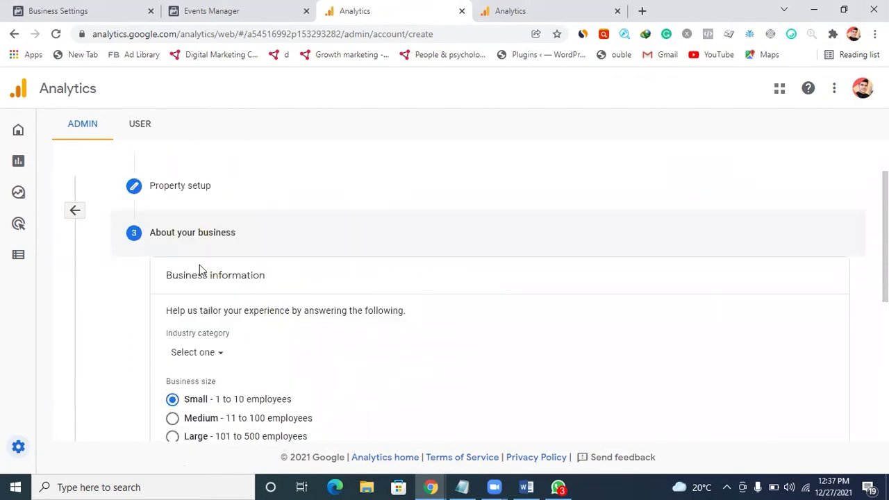
# Set the business's industry category to Other
pyautogui.click(196, 352)
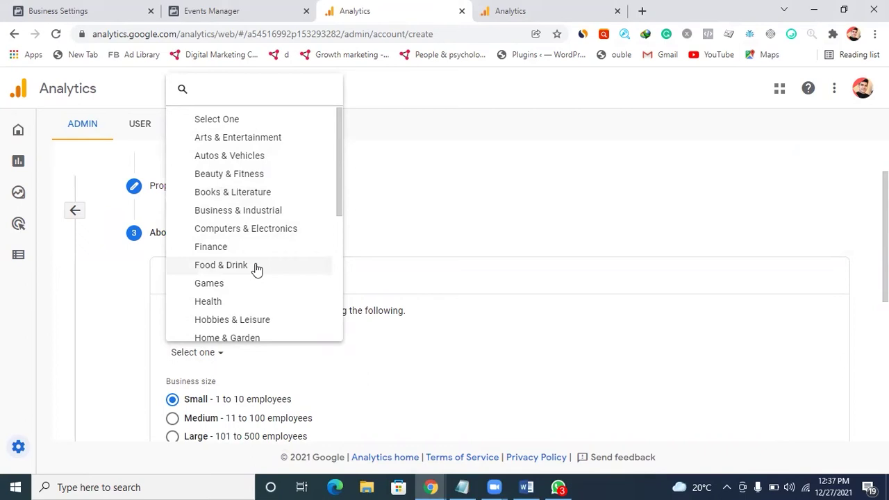
pyautogui.scroll(-2, 268, 322)
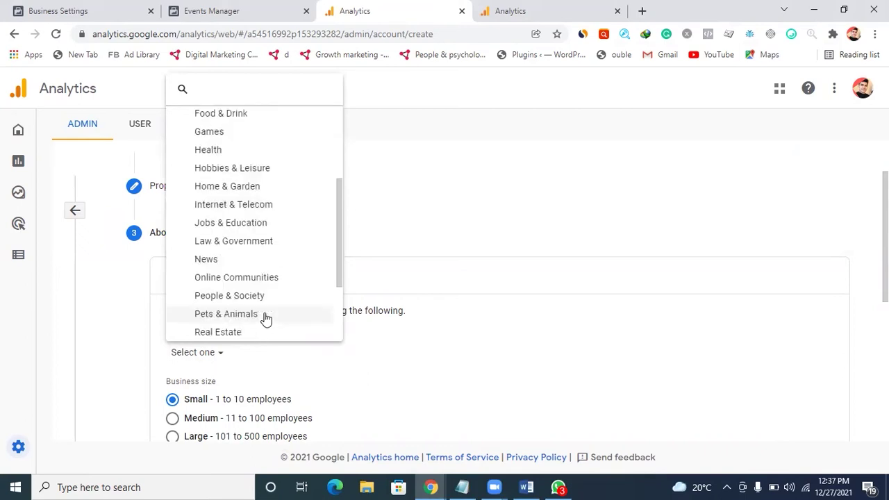
pyautogui.scroll(-2, 266, 318)
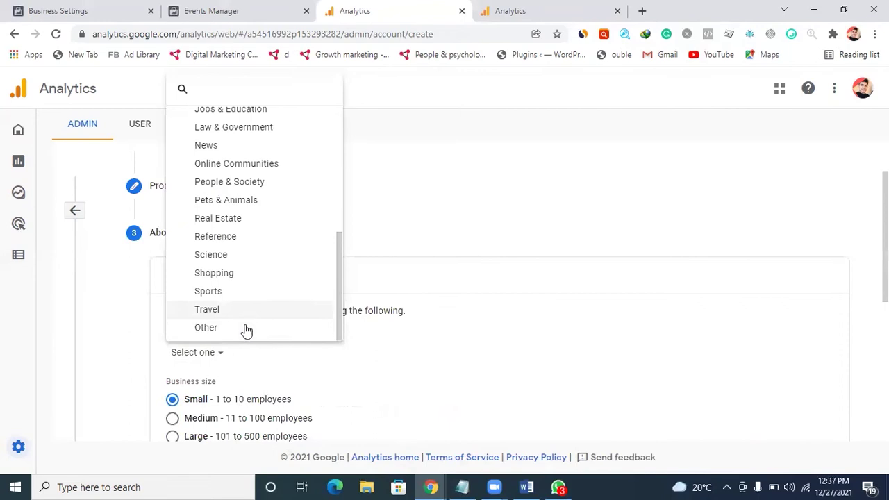
pyautogui.click(245, 330)
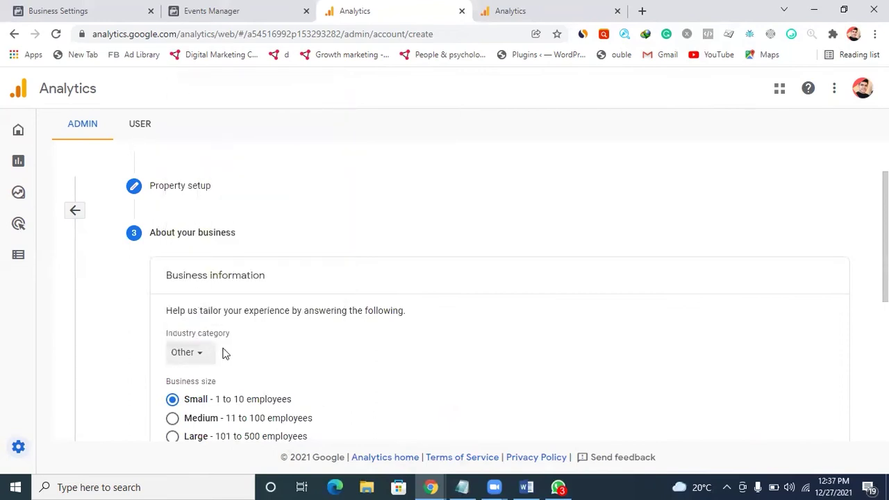
# Select every intended use from measuring customer engagement through analyzing online sales, leave the remaining uses unselected, and create the account
pyautogui.scroll(-2, 222, 354)
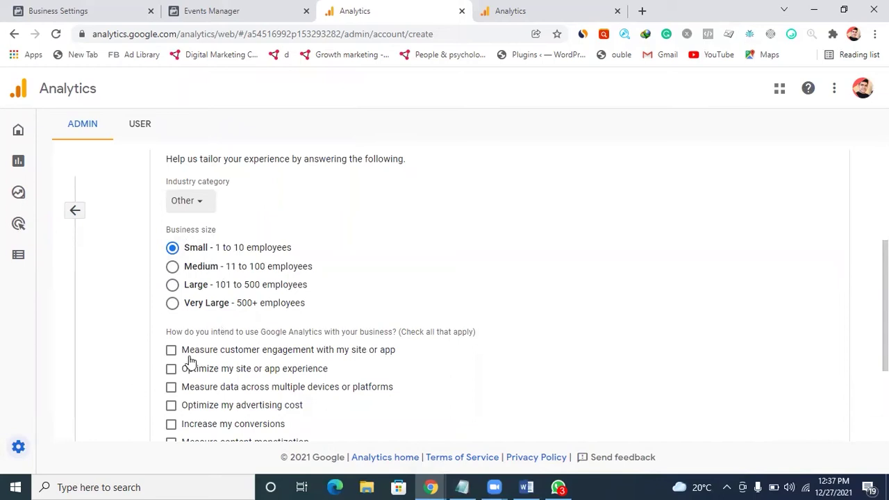
pyautogui.scroll(-2, 198, 361)
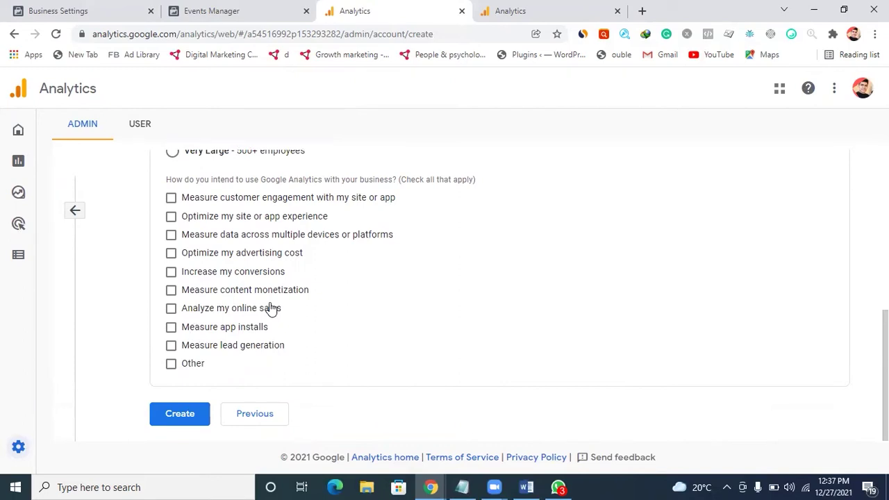
pyautogui.click(171, 198)
pyautogui.click(171, 217)
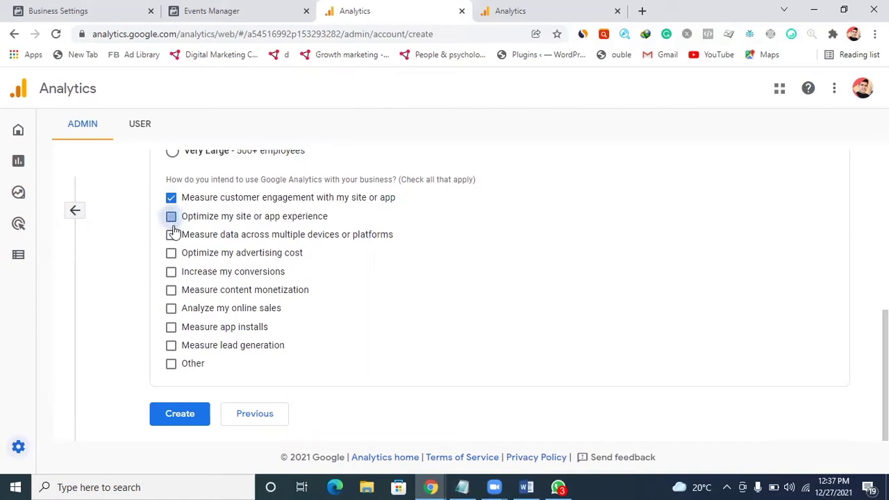
pyautogui.click(171, 235)
pyautogui.click(171, 253)
pyautogui.click(171, 271)
pyautogui.click(171, 289)
pyautogui.click(171, 307)
pyautogui.click(171, 326)
pyautogui.click(171, 346)
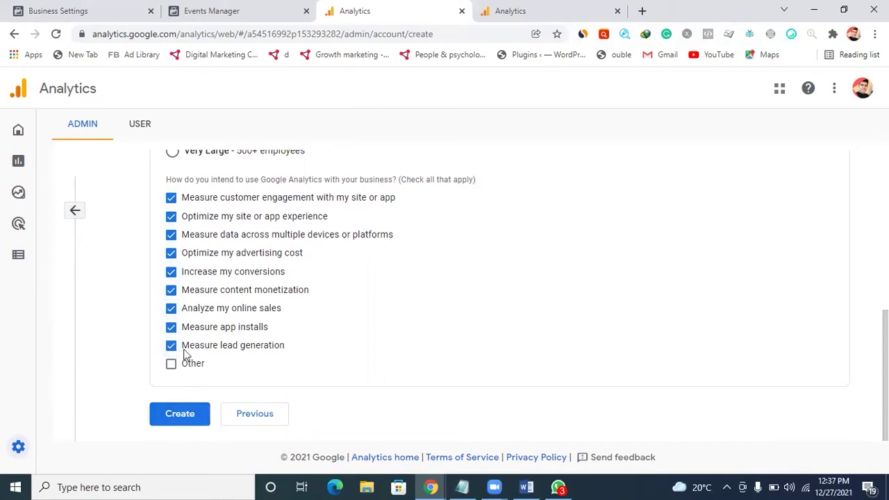
pyautogui.click(171, 345)
pyautogui.click(171, 326)
pyautogui.click(188, 411)
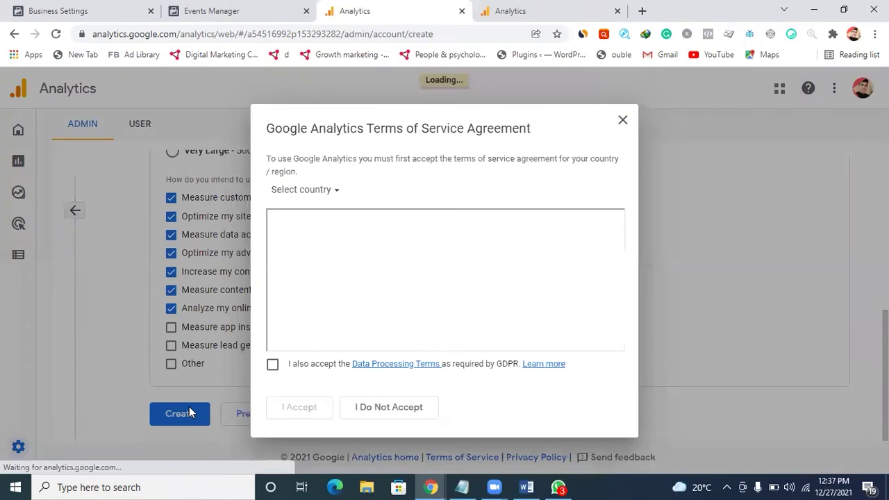
# Choose Pakistan as the country and accept the Google Analytics Terms of Service together with the Data Processing Terms
pyautogui.click(304, 198)
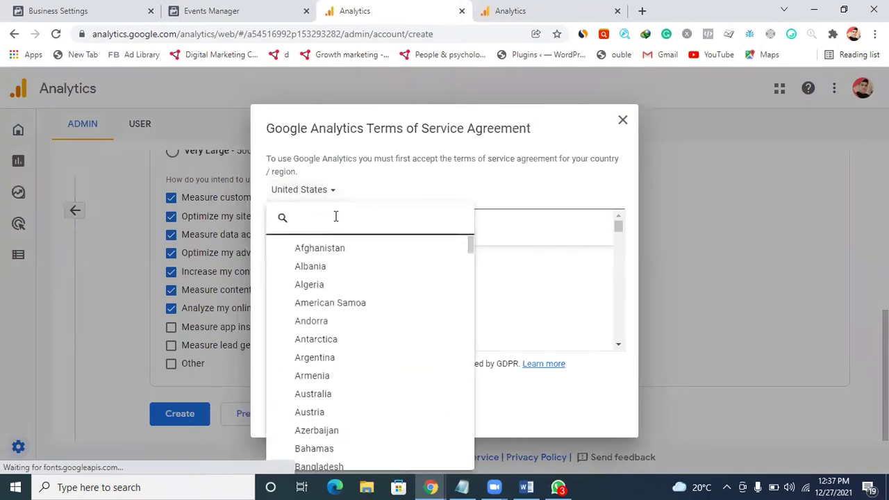
pyautogui.write('pakista')
pyautogui.click(333, 253)
pyautogui.click(272, 365)
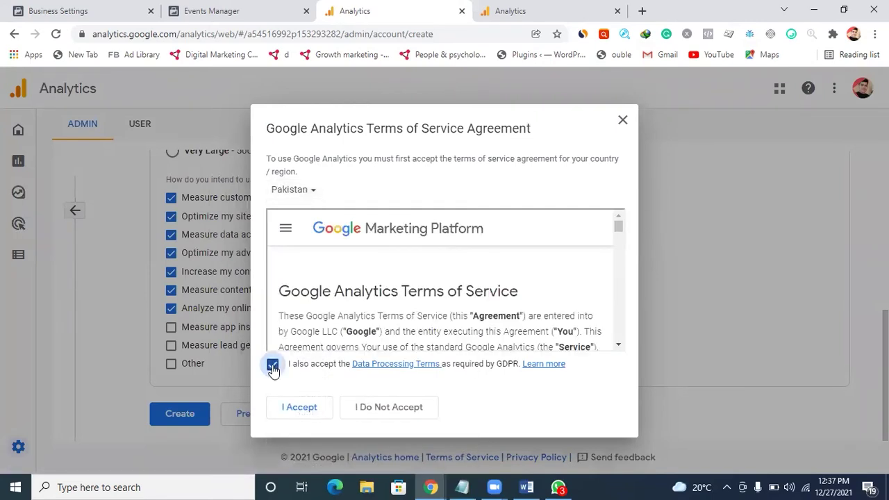
pyautogui.click(300, 406)
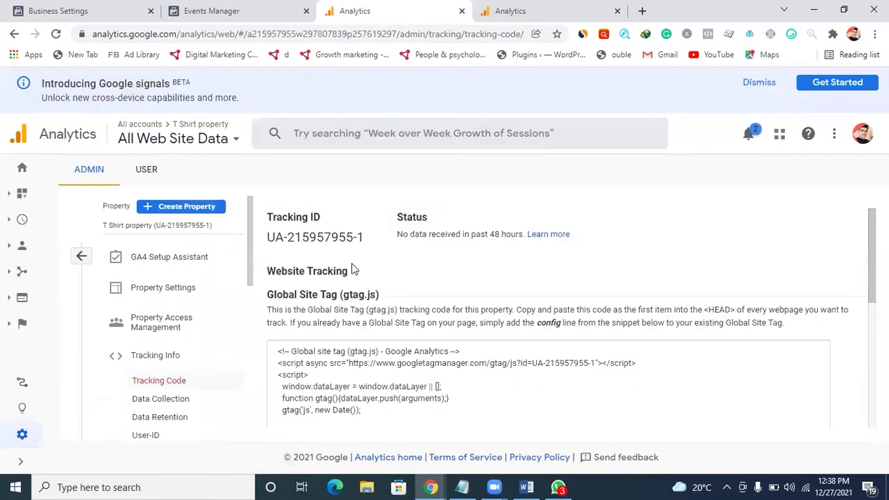
# Copy the new property's tracking ID and paste it into the GA Tracking ID field of the Chikoo app's Analytics settings
pyautogui.moveTo(368, 240); pyautogui.dragTo(270, 243)
pyautogui.hotkey('ctrl', 'c')
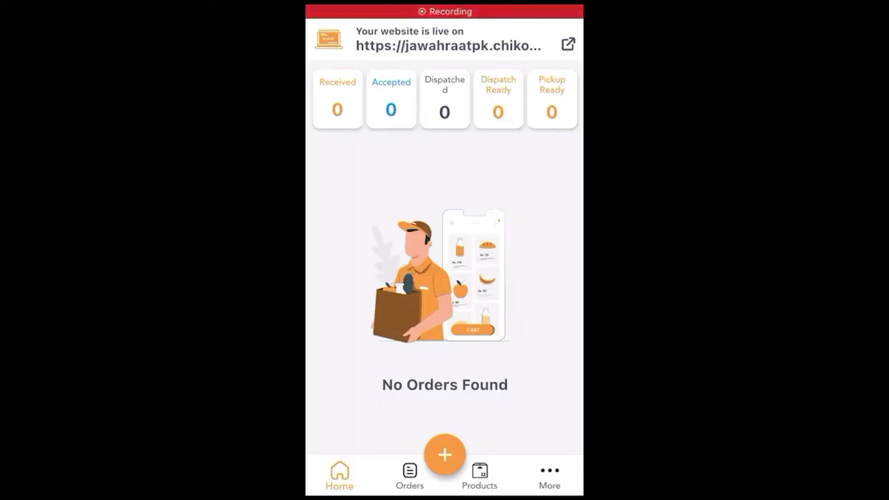
pyautogui.click(549, 475)
pyautogui.click(343, 255)
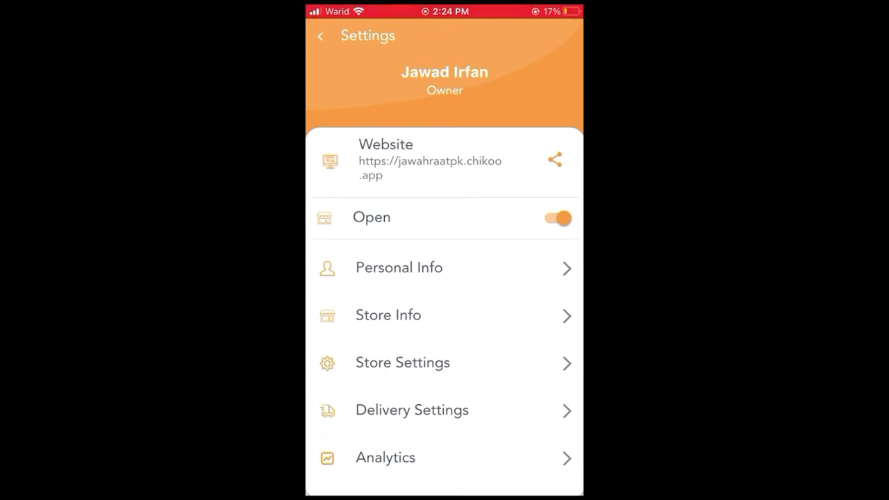
pyautogui.click(386, 457)
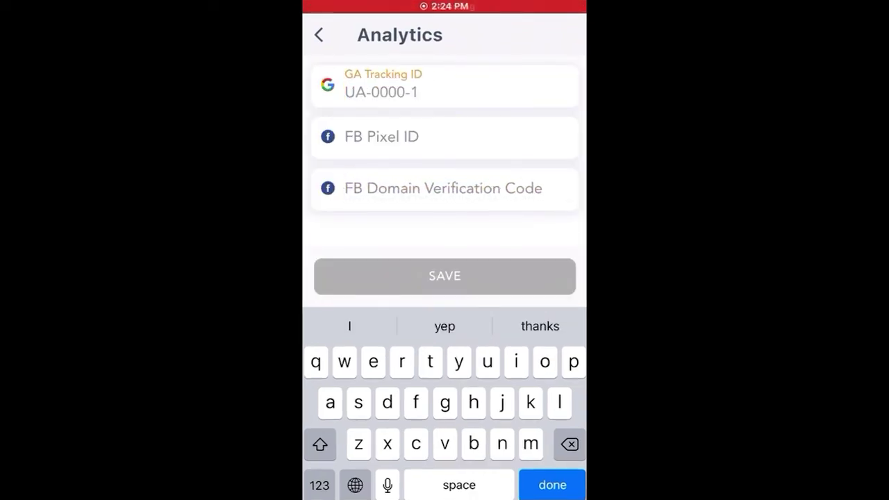
pyautogui.click(345, 92)
pyautogui.click(346, 60)
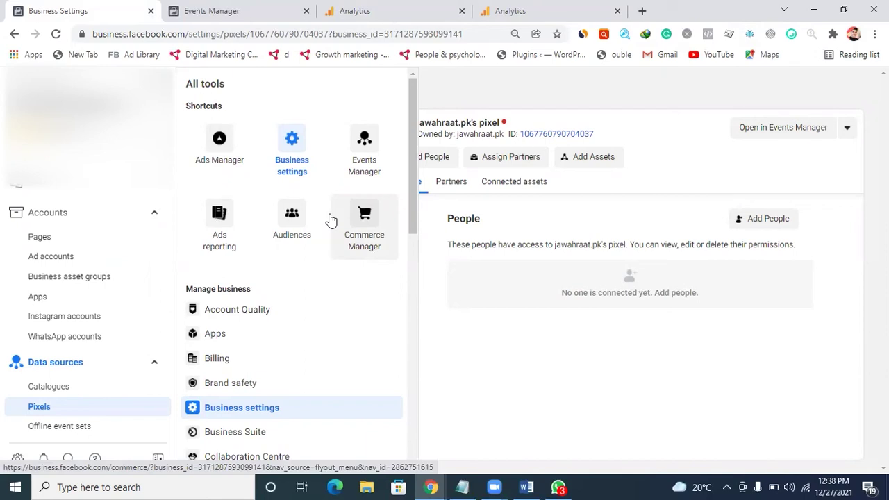
# Open the Pixels data source in Facebook's Business settings and start adding a new pixel
pyautogui.click(289, 178)
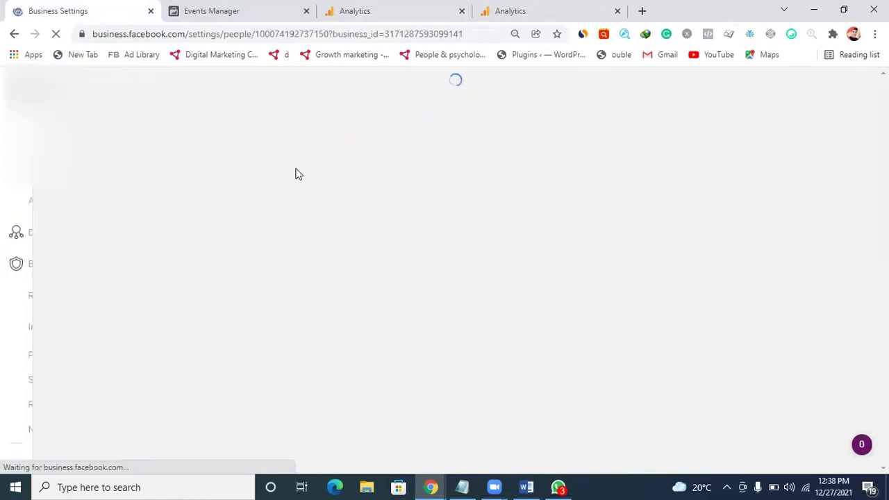
pyautogui.scroll(-2, 40, 322)
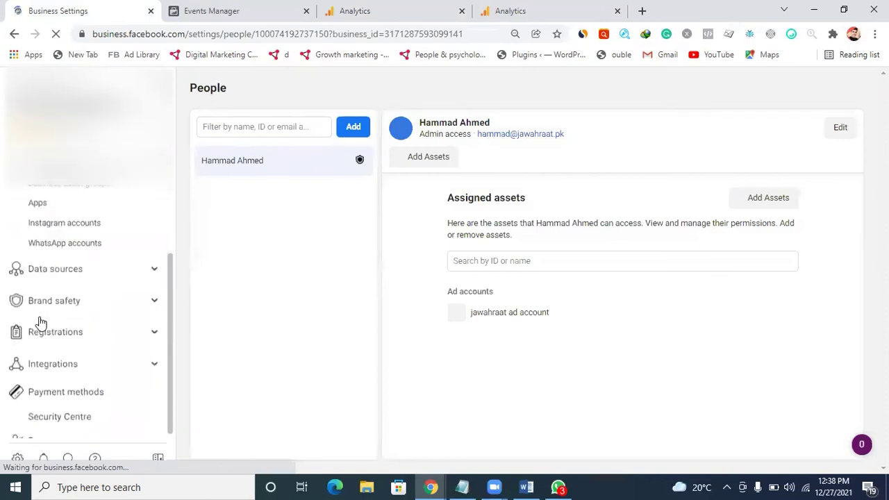
pyautogui.click(156, 276)
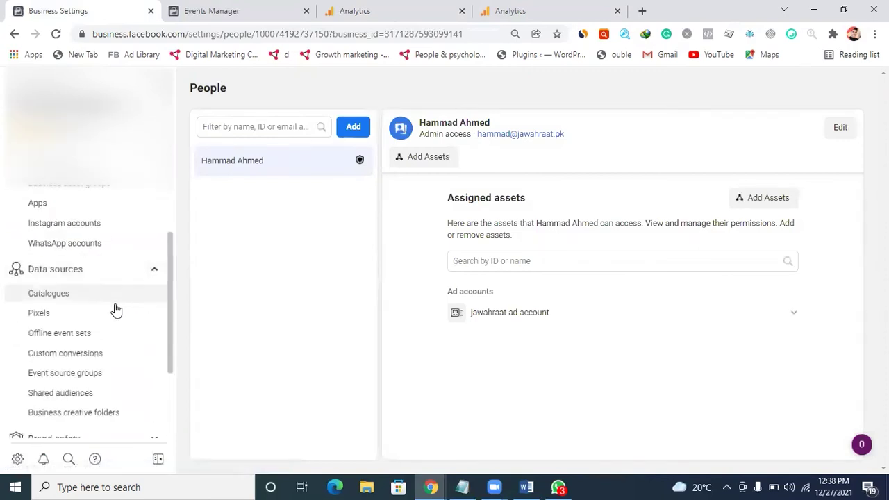
pyautogui.click(114, 313)
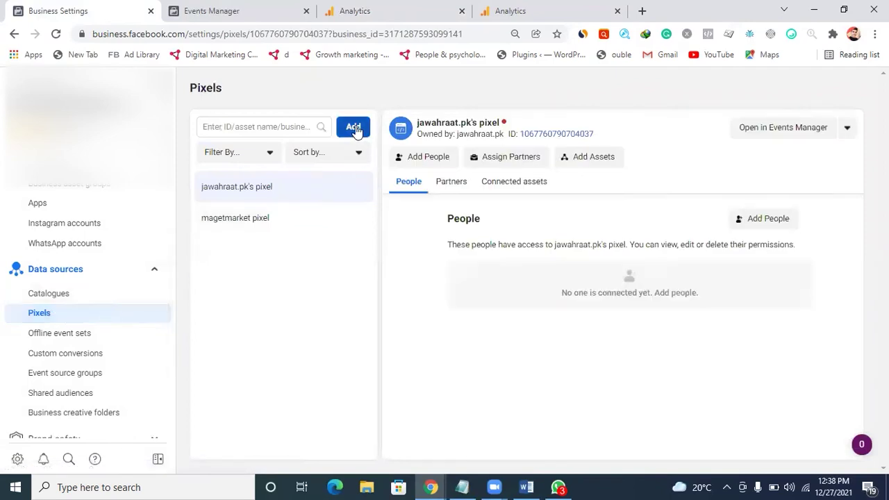
pyautogui.click(354, 128)
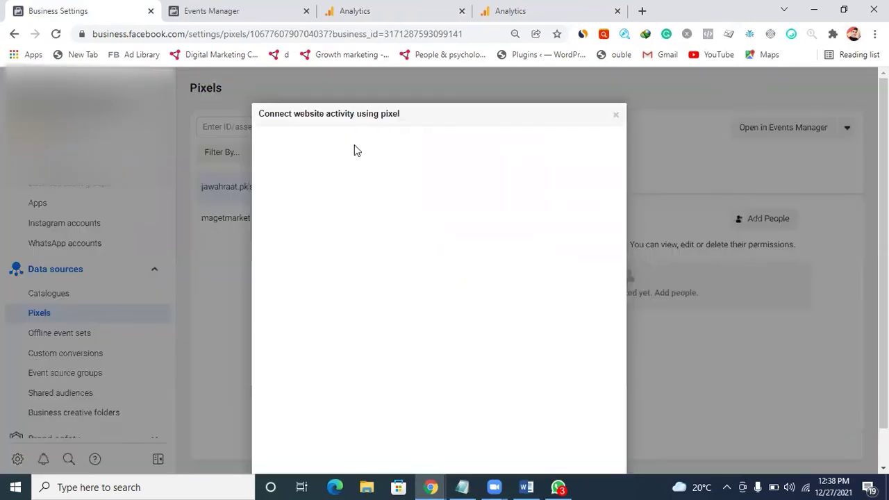
# Name the new pixel "T Shirt pixel"
pyautogui.tripleClick(380, 333)
pyautogui.press('BackSpace')
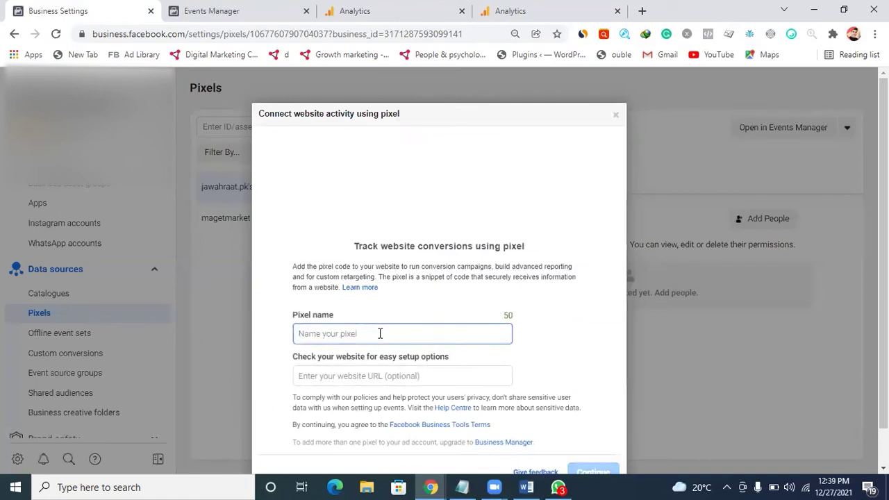
pyautogui.write('t ')
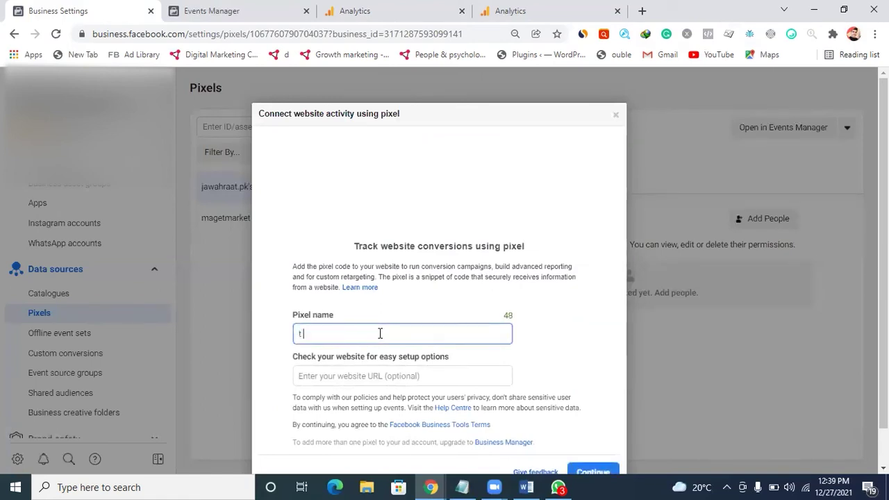
pyautogui.write('Shiry')
pyautogui.press('BackSpace')
pyautogui.write('t')
pyautogui.press('Left')
pyautogui.press('Left')
pyautogui.press('Left')
pyautogui.press('Left')
pyautogui.press('Left')
pyautogui.press('Left')
pyautogui.press('BackSpace')
pyautogui.write('T')
pyautogui.press('Right')
pyautogui.press('Right')
pyautogui.press('Right')
pyautogui.press('Right')
pyautogui.press('Right')
pyautogui.press('Right')
pyautogui.write('pixel')
pyautogui.click(373, 375)
pyautogui.write('https://jawahraatpk.chikoo.app/')
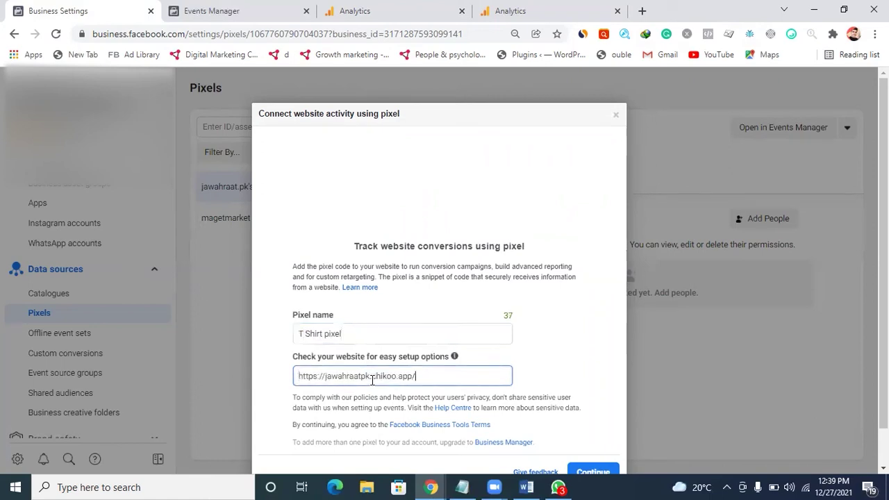
pyautogui.moveTo(325, 379); pyautogui.dragTo(277, 381)
pyautogui.press('BackSpace')
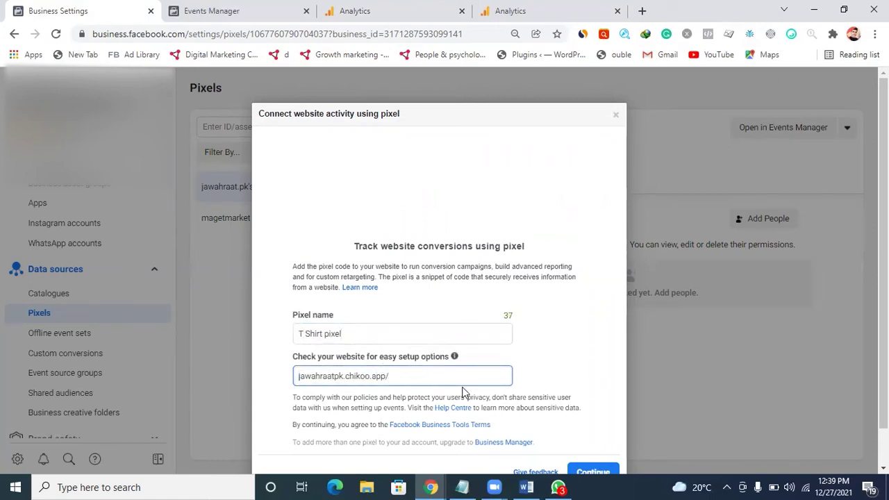
pyautogui.scroll(-1, 455, 372)
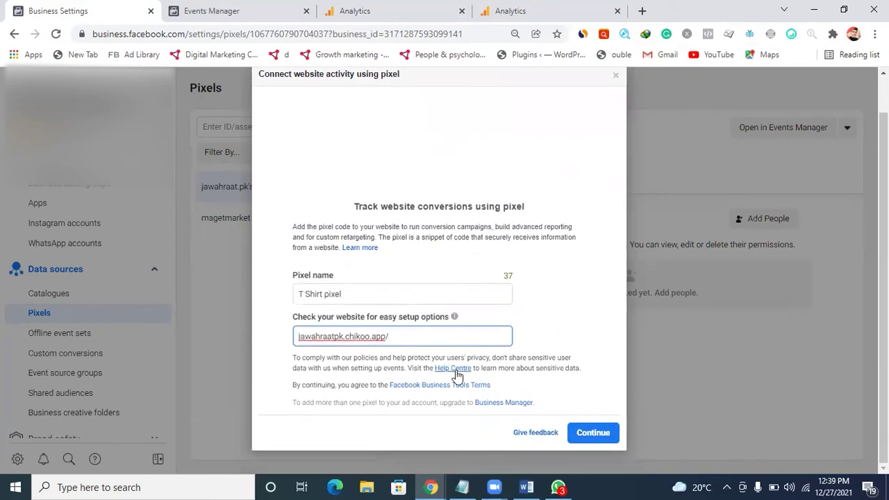
pyautogui.moveTo(417, 336); pyautogui.dragTo(274, 337)
pyautogui.press('BackSpace')
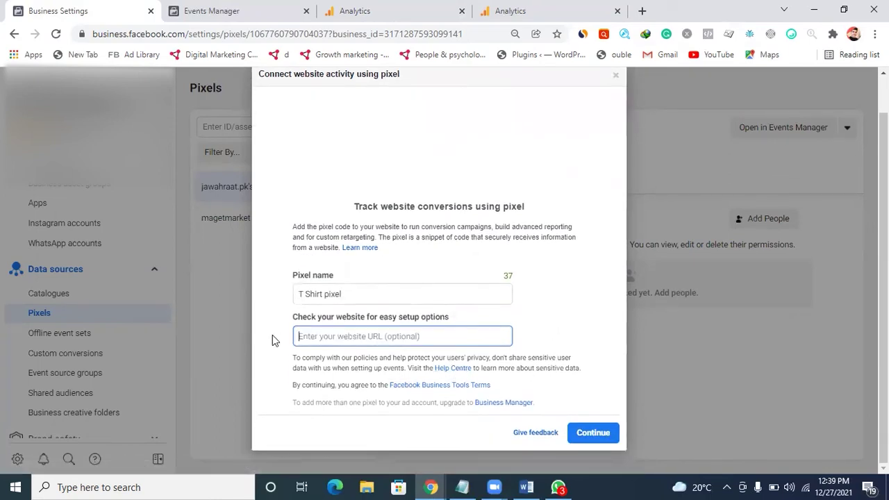
pyautogui.click(555, 335)
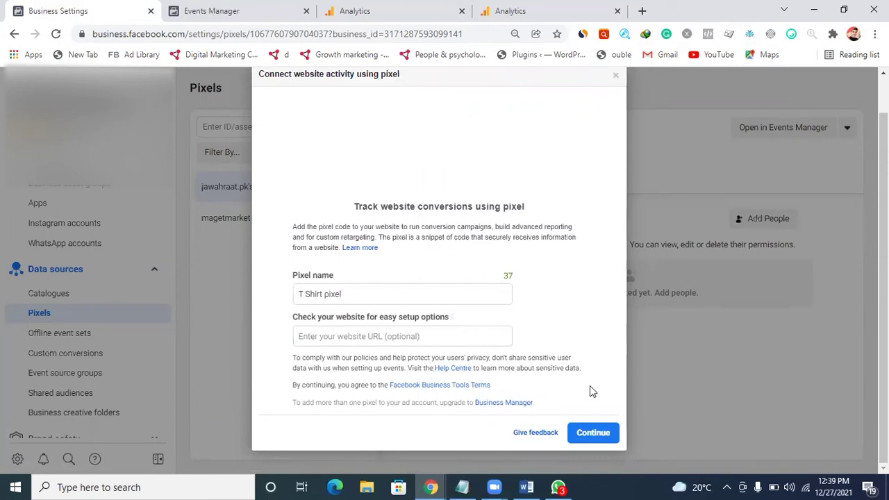
# Create the pixel without a website URL and copy its ID into the FB Pixel ID field of the Chikoo app's Analytics settings
pyautogui.click(596, 429)
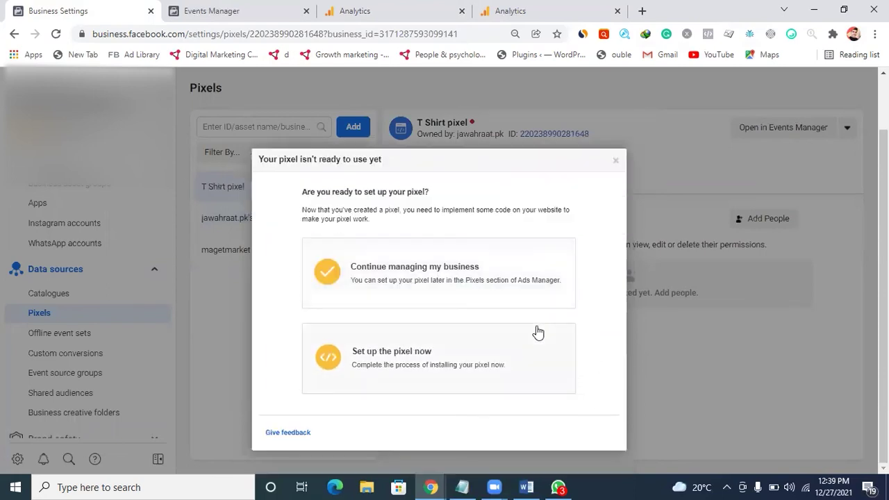
pyautogui.click(616, 162)
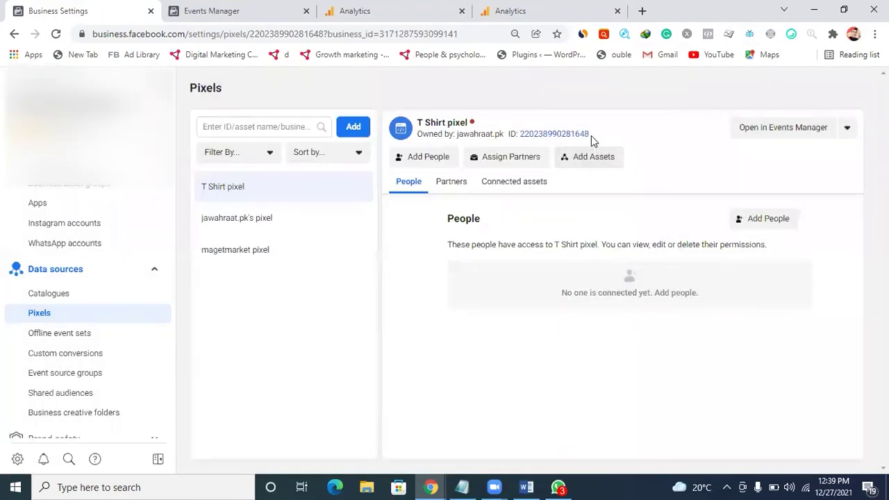
pyautogui.moveTo(594, 137); pyautogui.dragTo(519, 136)
pyautogui.hotkey('ctrl', 'c')
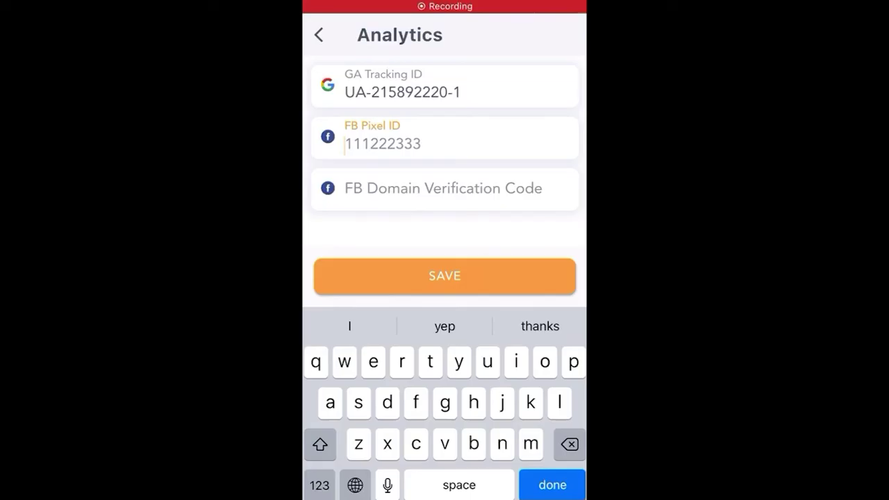
pyautogui.click(345, 143)
pyautogui.click(343, 111)
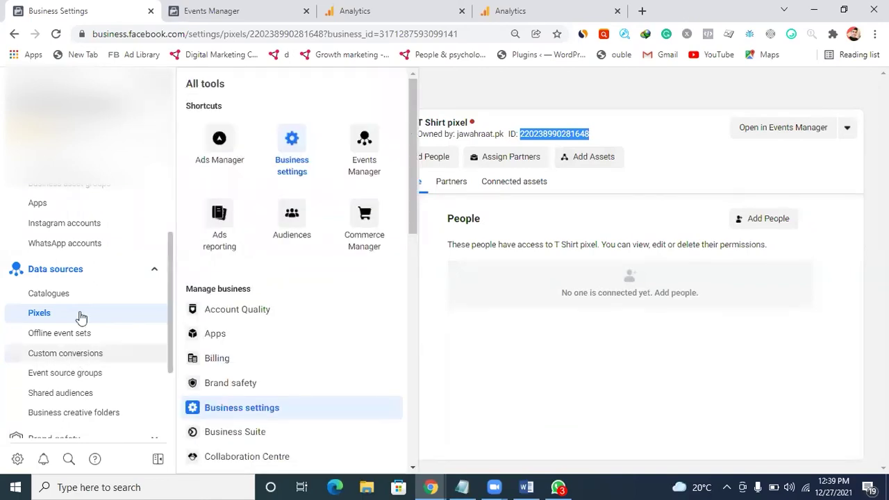
# Switch to Facebook's Business settings and open the Domains page under Brand safety
pyautogui.click(288, 169)
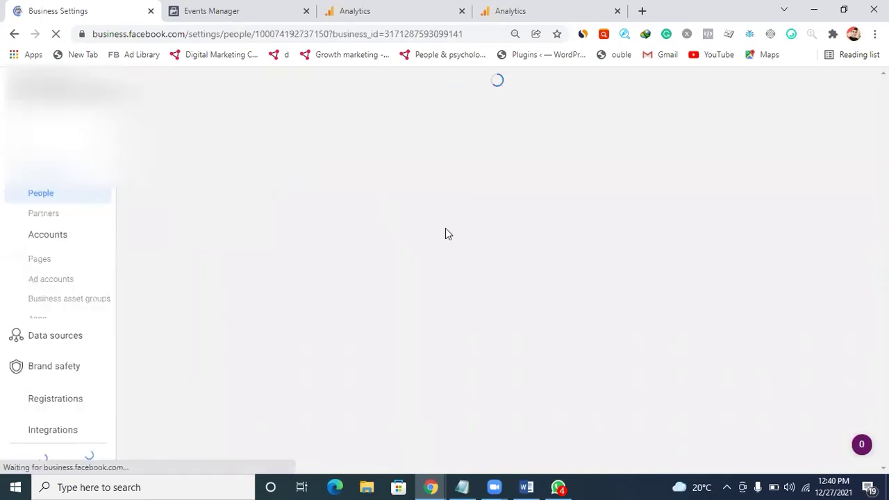
pyautogui.scroll(-2, 42, 271)
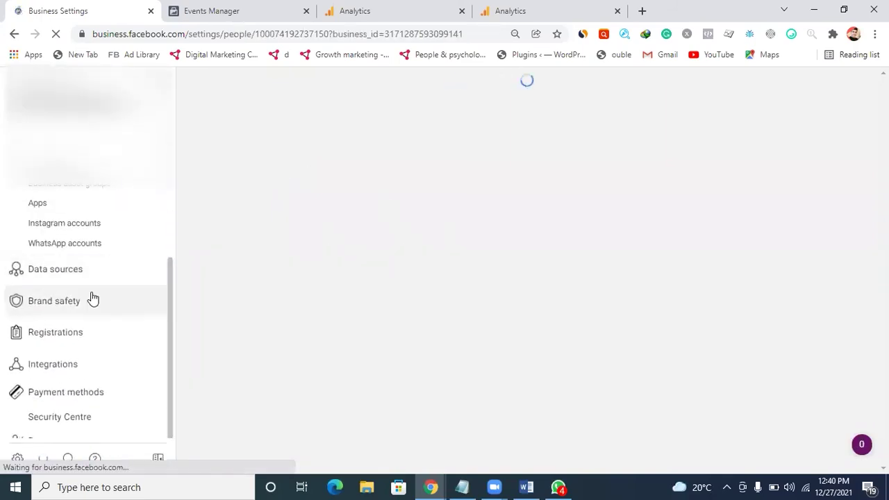
pyautogui.click(91, 302)
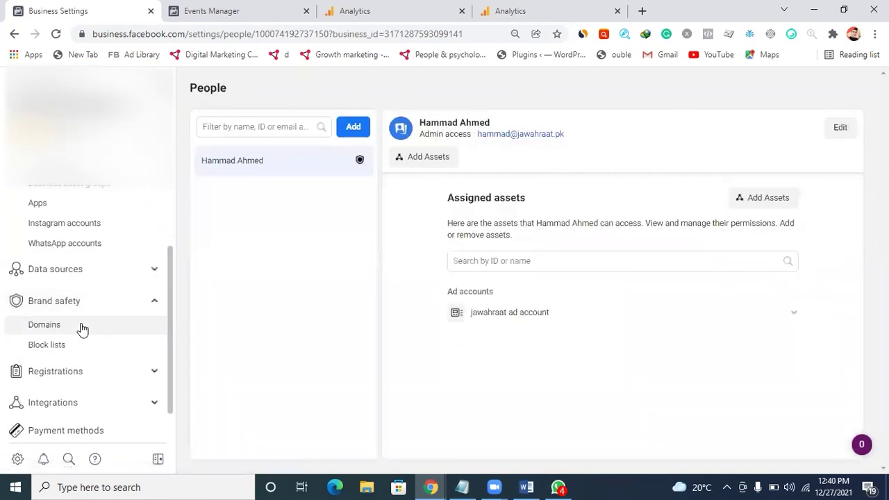
pyautogui.click(82, 329)
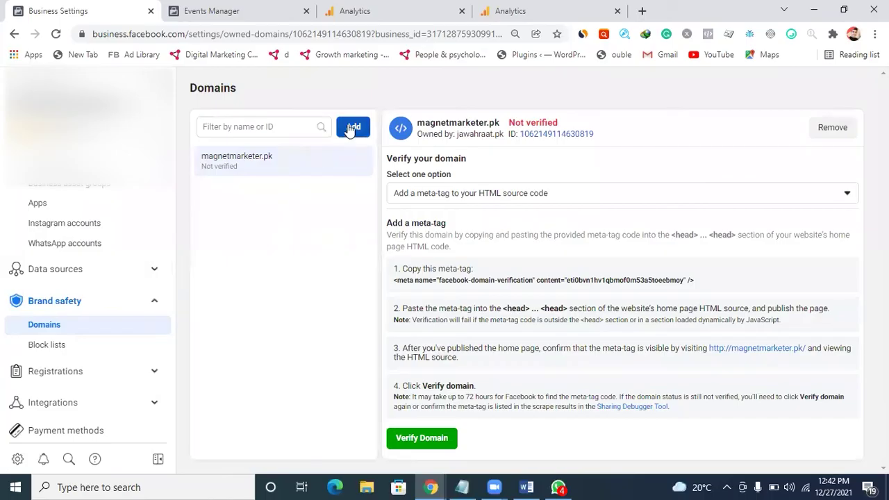
pyautogui.click(352, 129)
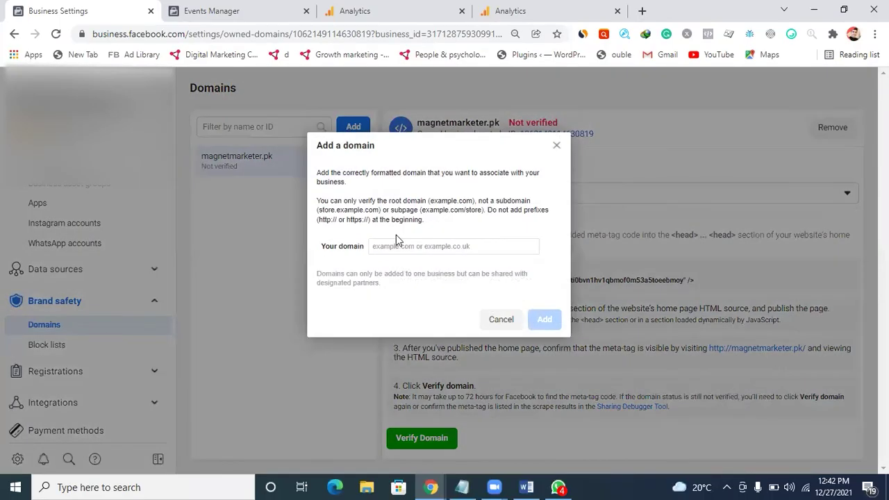
pyautogui.click(398, 245)
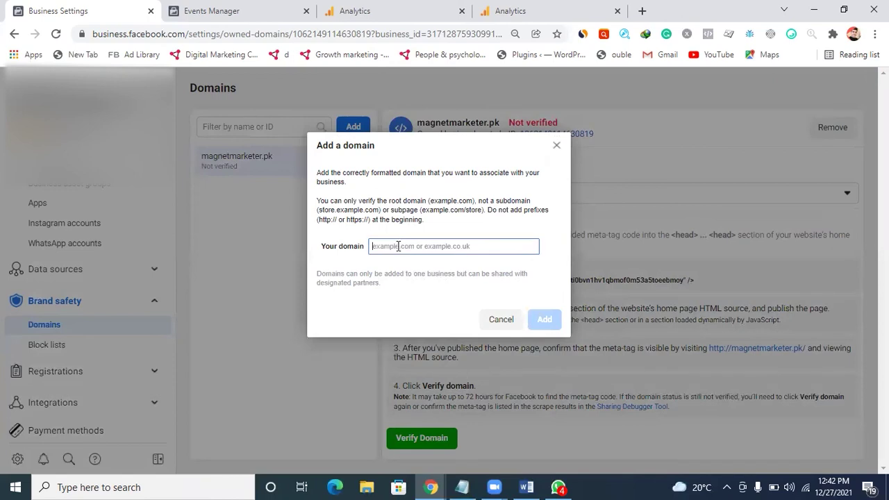
pyautogui.write('https://jawahraatpk.chikoo.app')
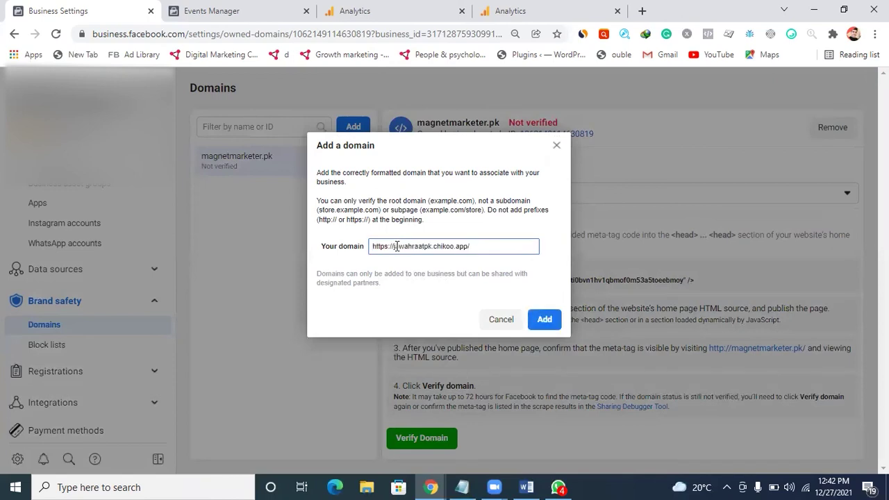
pyautogui.write('/')
pyautogui.press('BackSpace')
pyautogui.press('BackSpace')
pyautogui.press('BackSpace')
pyautogui.press('BackSpace')
pyautogui.press('BackSpace')
pyautogui.press('BackSpace')
pyautogui.press('BackSpace')
pyautogui.press('BackSpace')
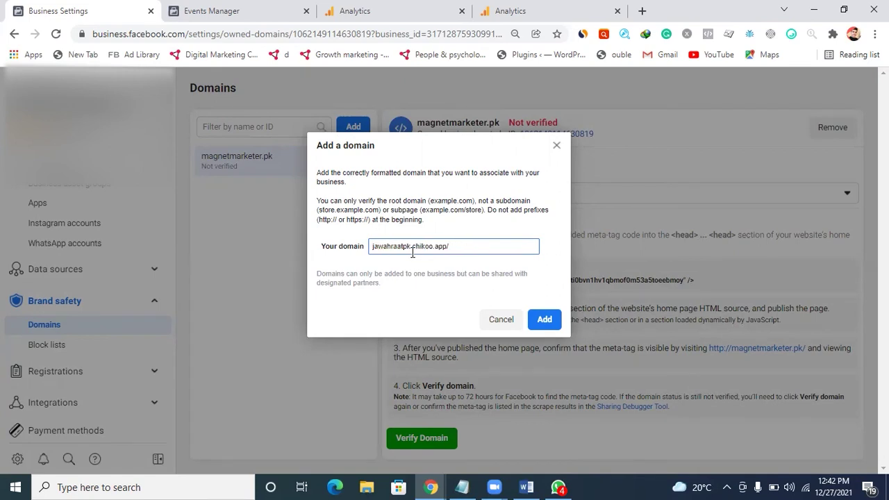
pyautogui.press('BackSpace')
pyautogui.click(545, 321)
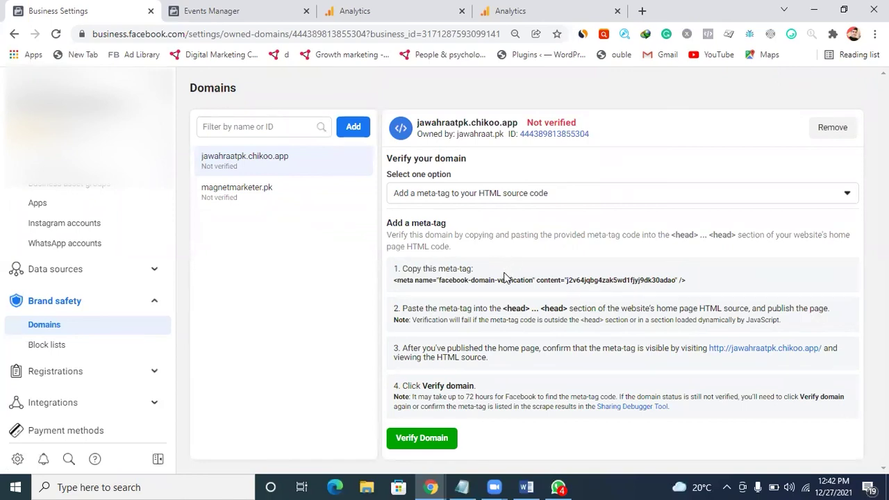
# Copy the new domain's verification meta-tag and paste it into the blank Notepad document
pyautogui.click(446, 288)
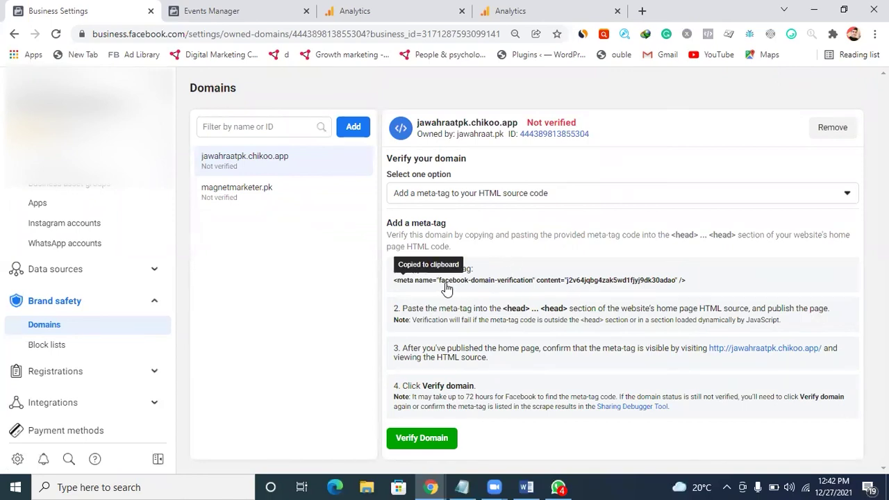
pyautogui.click(462, 487)
pyautogui.hotkey('ctrl', 'v')
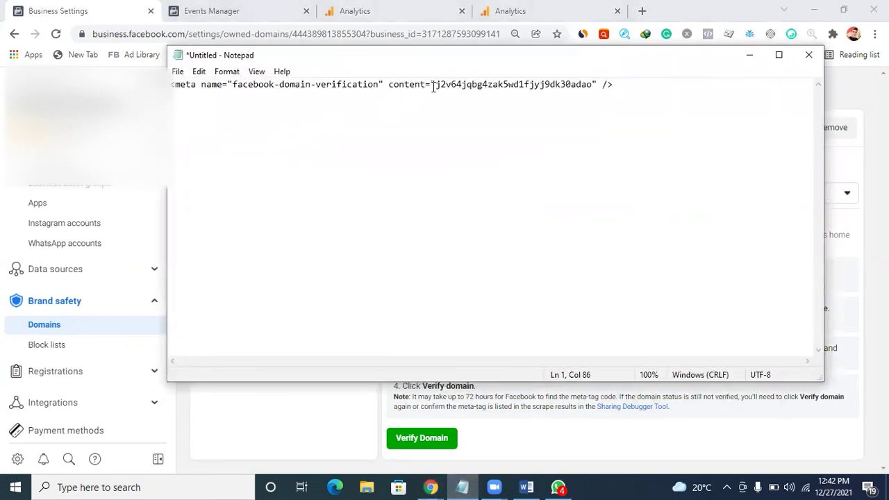
# Delete everything before and after the content value of the pasted meta-tag, leaving only the verification code
pyautogui.moveTo(434, 85); pyautogui.dragTo(172, 90)
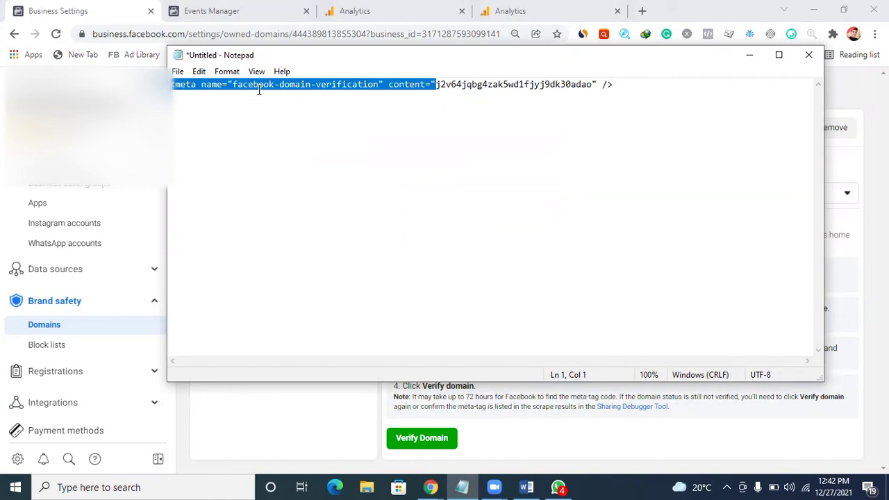
pyautogui.press('Delete')
pyautogui.click(368, 85)
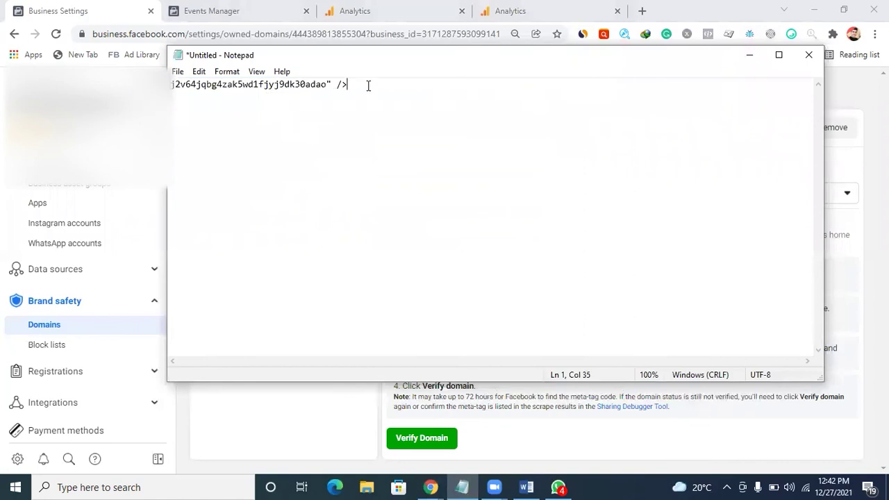
pyautogui.press('BackSpace')
pyautogui.press('BackSpace')
pyautogui.press('BackSpace')
pyautogui.press('BackSpace')
# Transfer the trimmed code to the FB Domain Verification Code field in the Chikoo app's Analytics settings and save them
pyautogui.moveTo(355, 87); pyautogui.dragTo(172, 89)
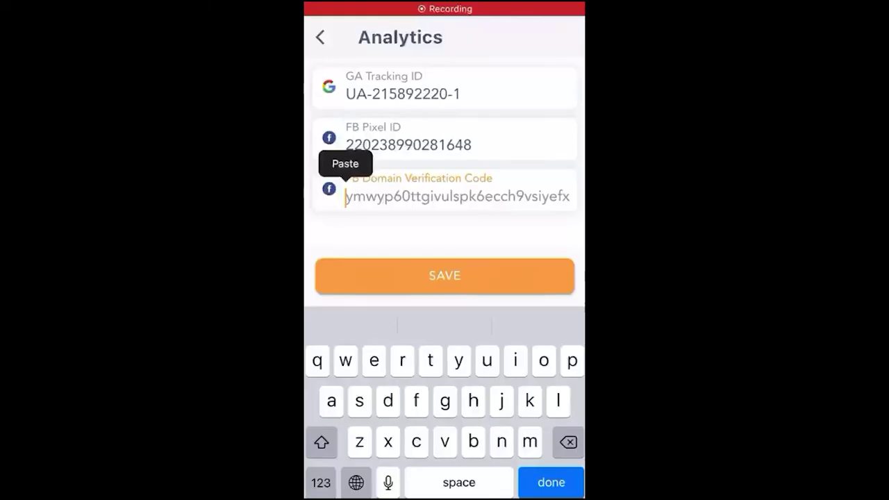
pyautogui.click(347, 163)
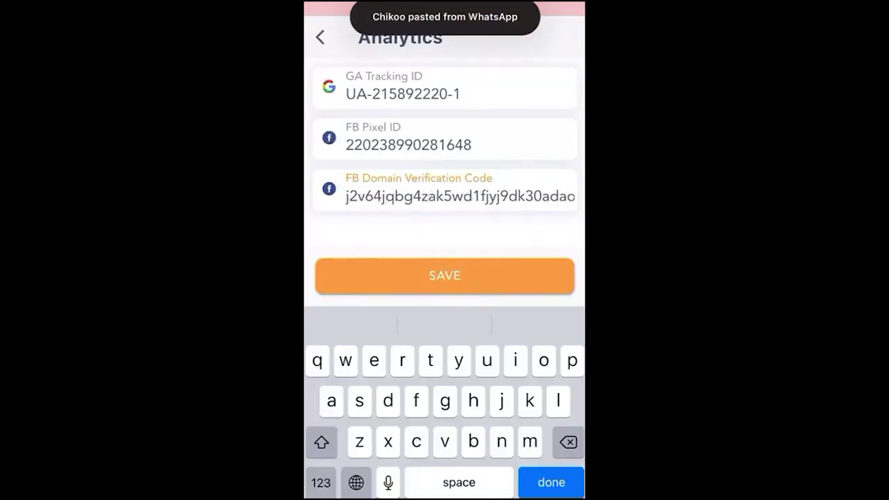
pyautogui.click(525, 274)
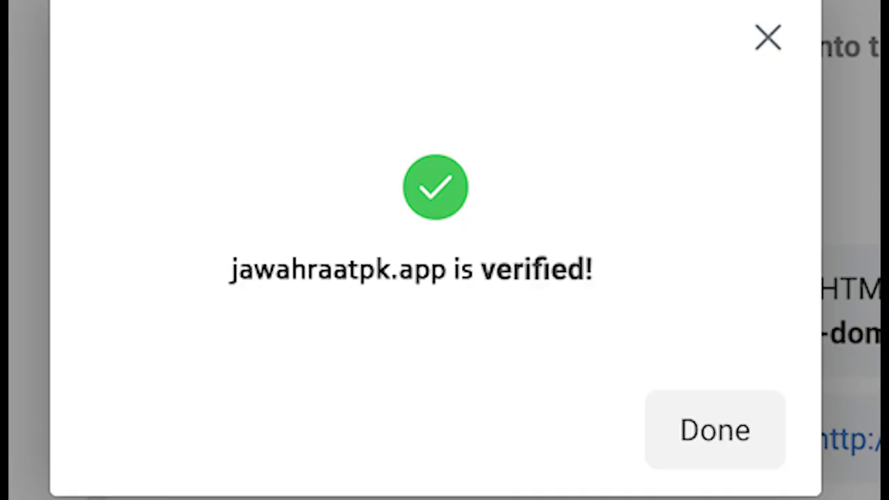